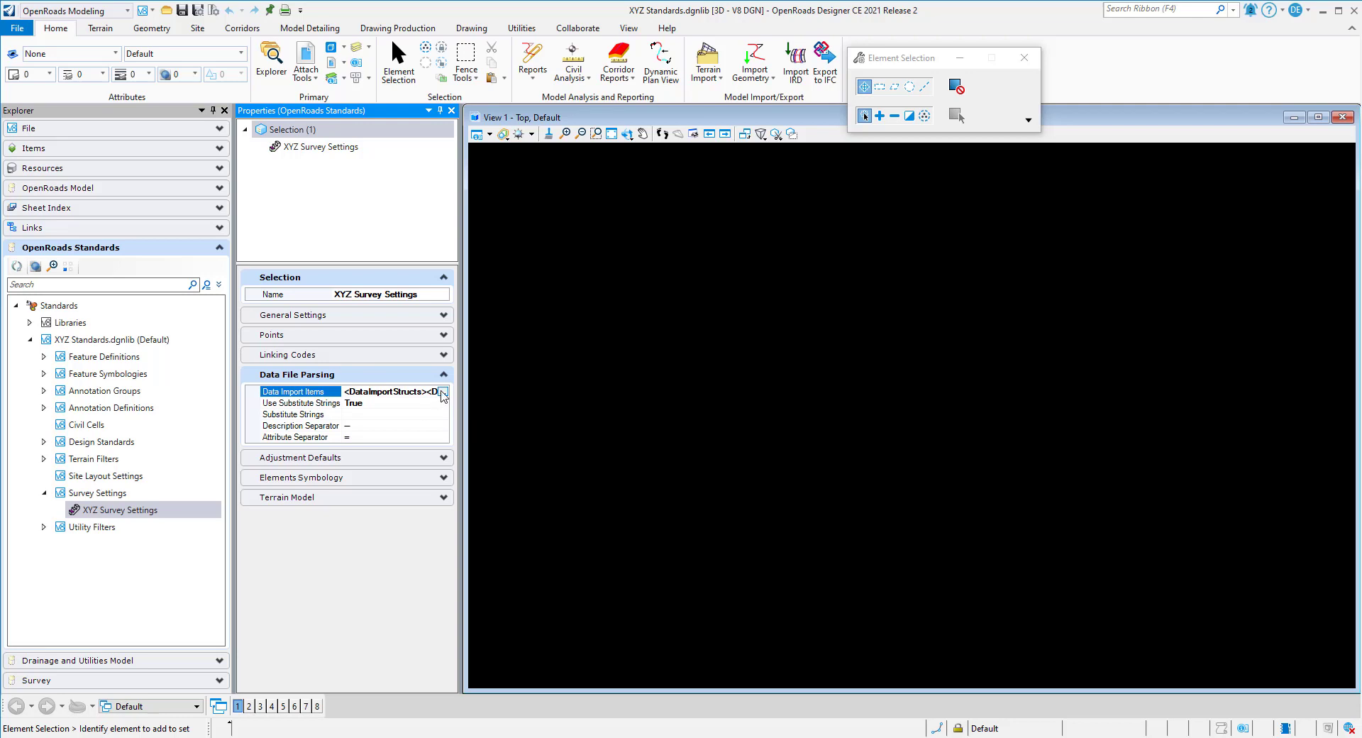
Step: Open the Data Import Items list of the XYZ Survey Settings
{"action": "left_click", "coordinate": [443, 393]}
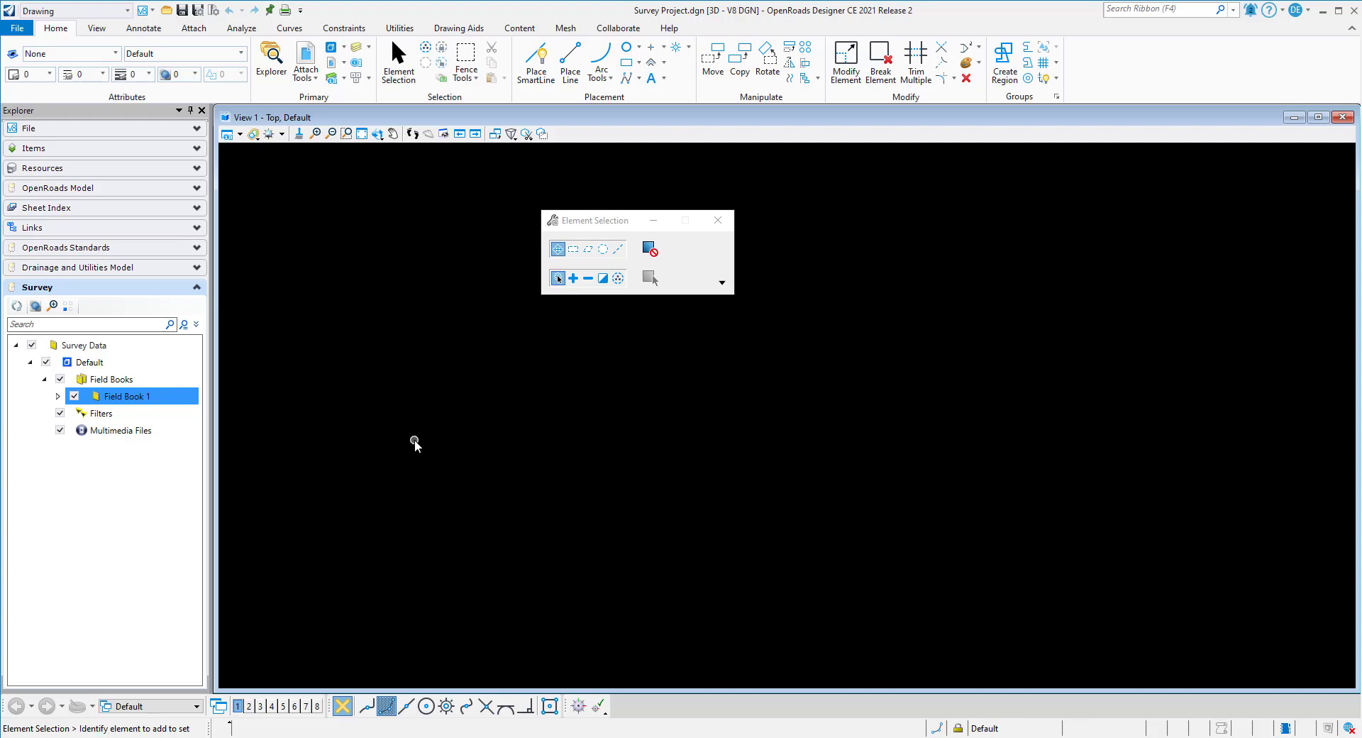
Step: Start a file import into Field Book 1 and review the file type filters, choosing Tripod Data Systems TDS File (*.rw5;*.raw)
{"action": "left_click", "coordinate": [129, 402]}
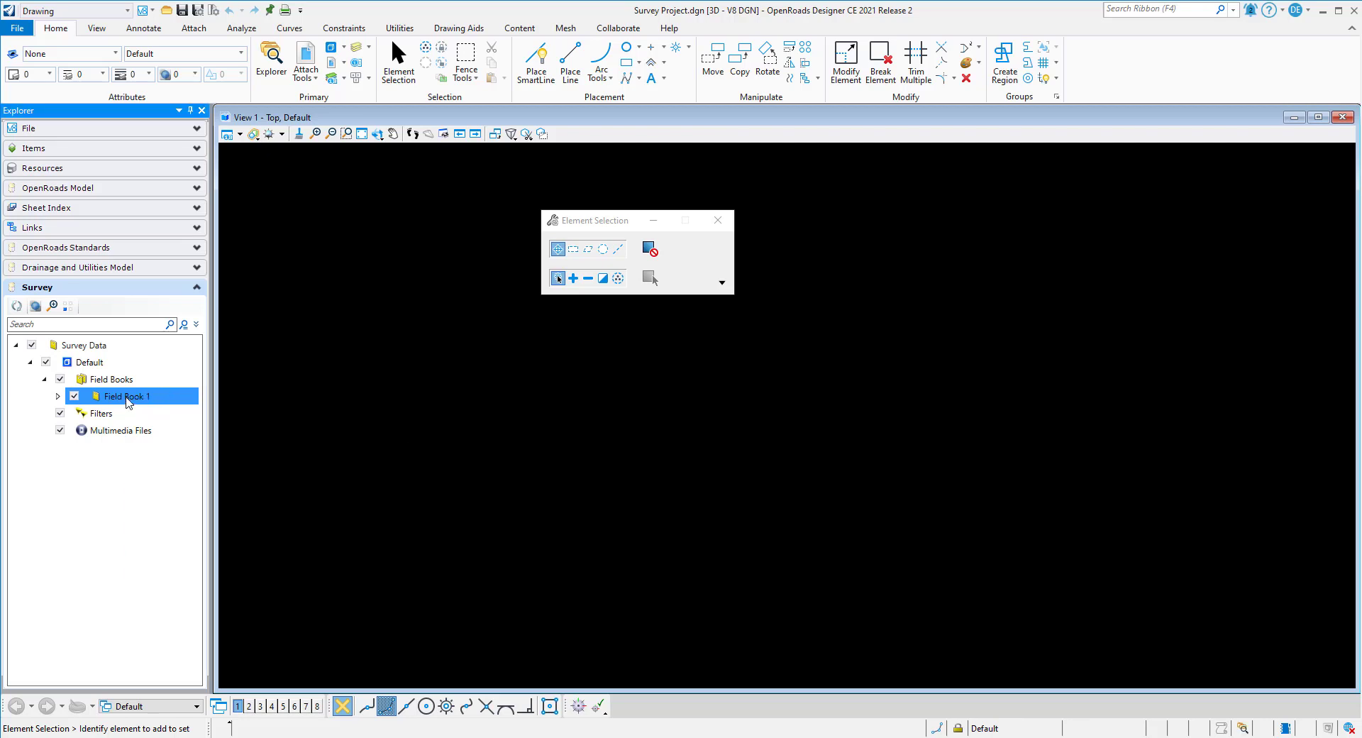
{"action": "right_click", "coordinate": [128, 402]}
{"action": "mouse_move", "coordinate": [177, 470]}
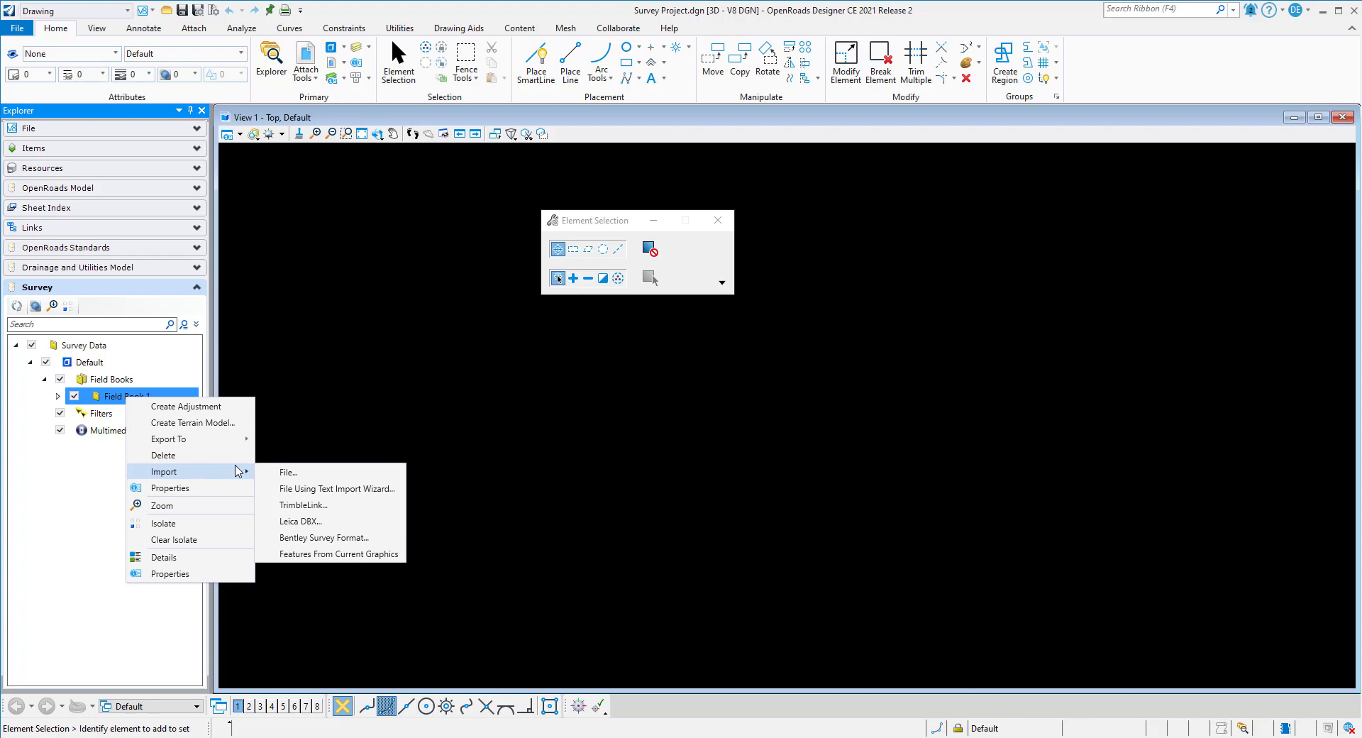
{"action": "left_click", "coordinate": [305, 478]}
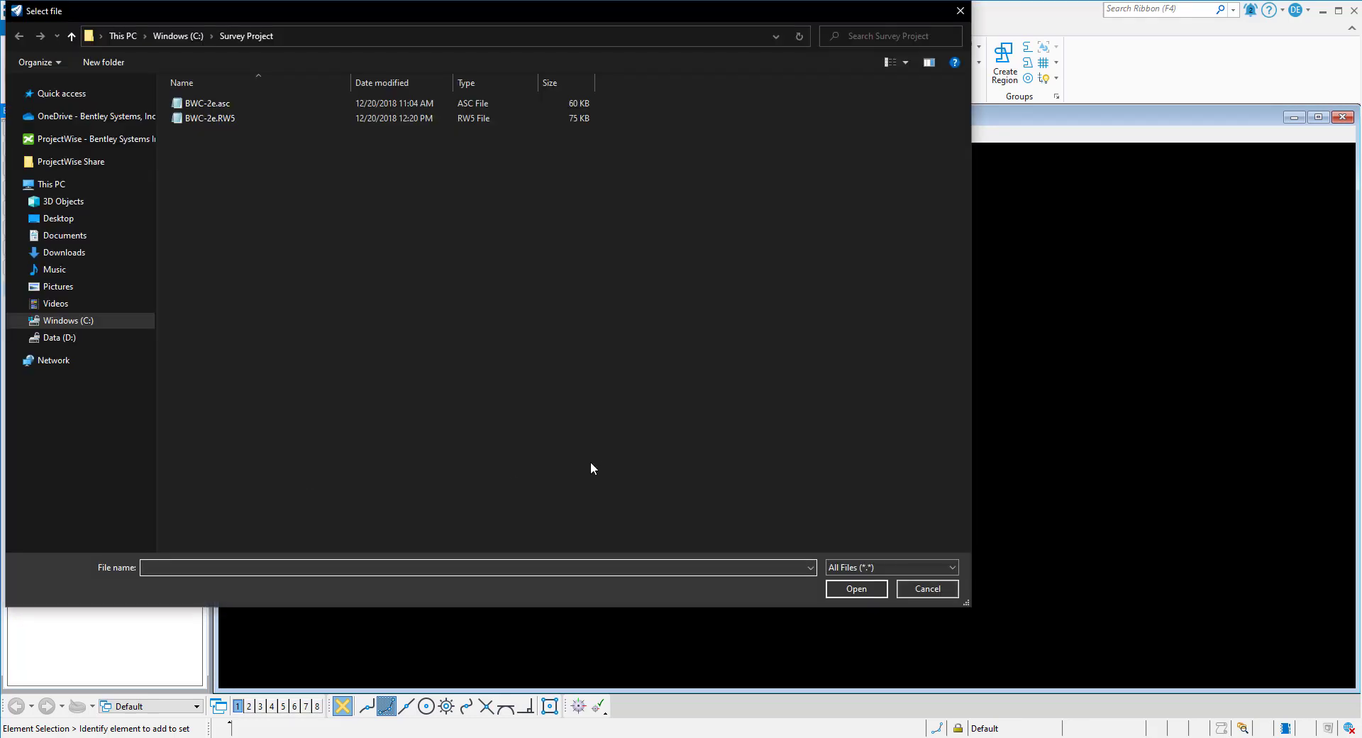
{"action": "left_click", "coordinate": [954, 571]}
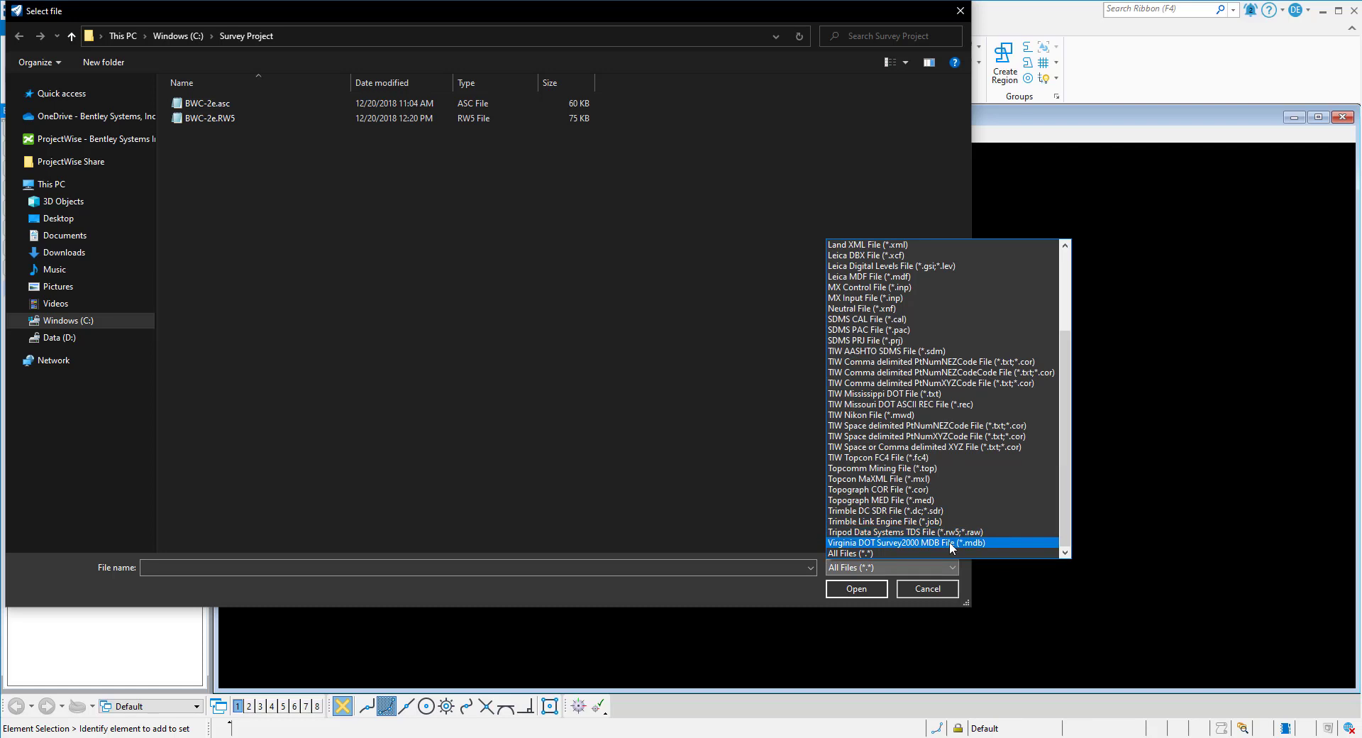
{"action": "left_click", "coordinate": [987, 531]}
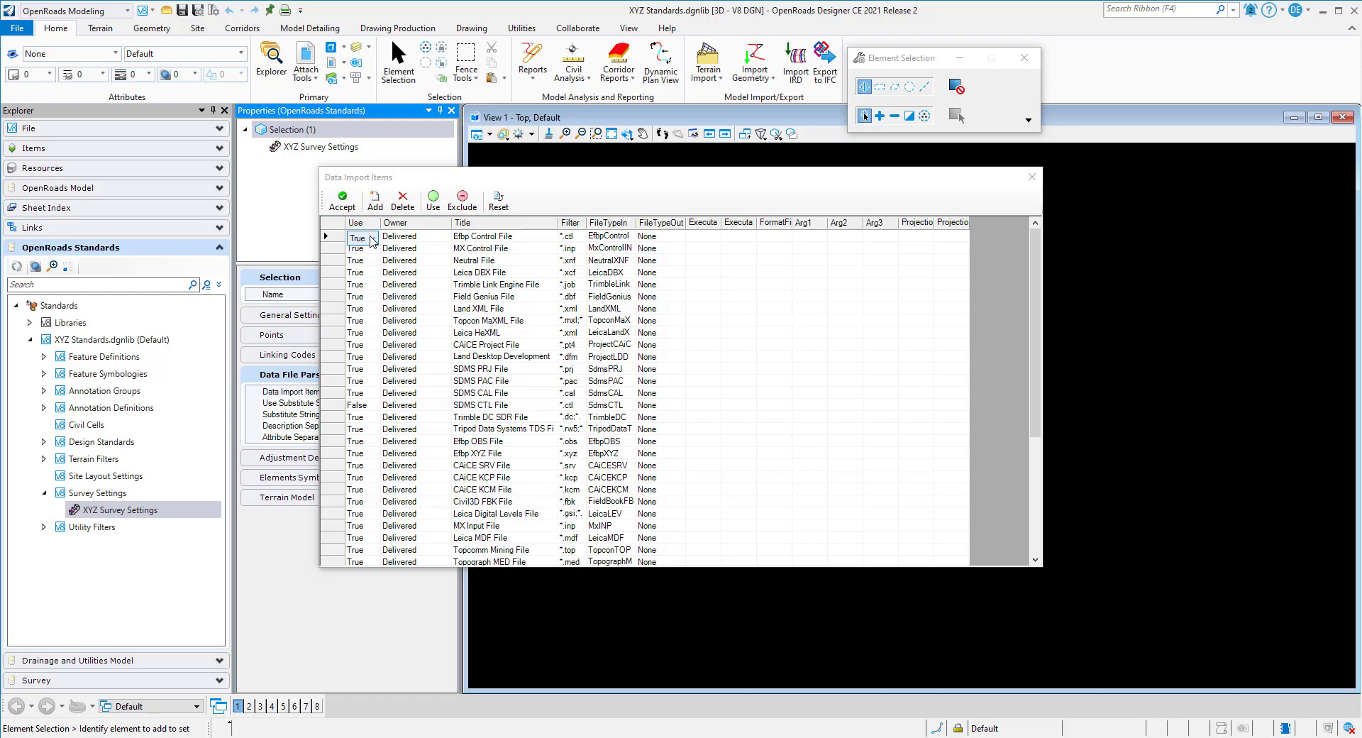
Step: Set the Use value of the Neutral File import item to False
{"action": "left_click", "coordinate": [362, 261]}
{"action": "left_click", "coordinate": [362, 261]}
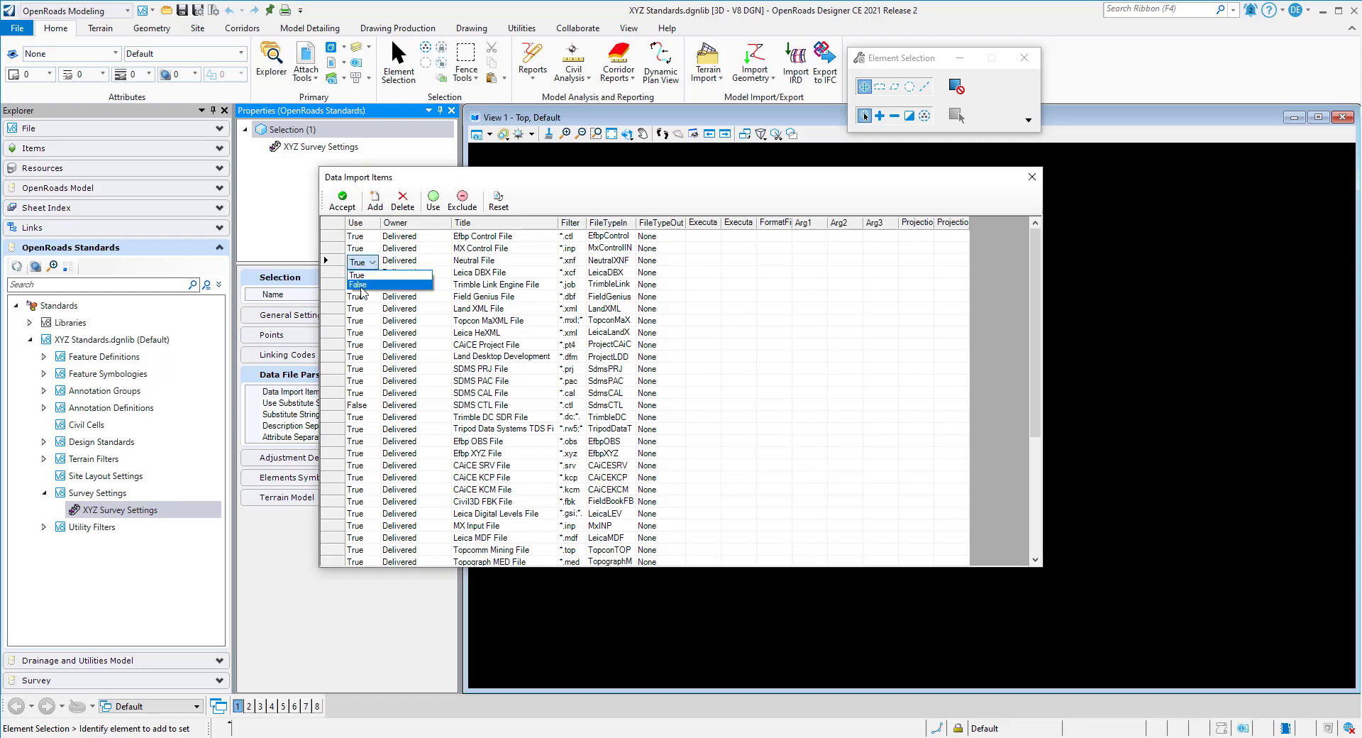
{"action": "left_click", "coordinate": [359, 285]}
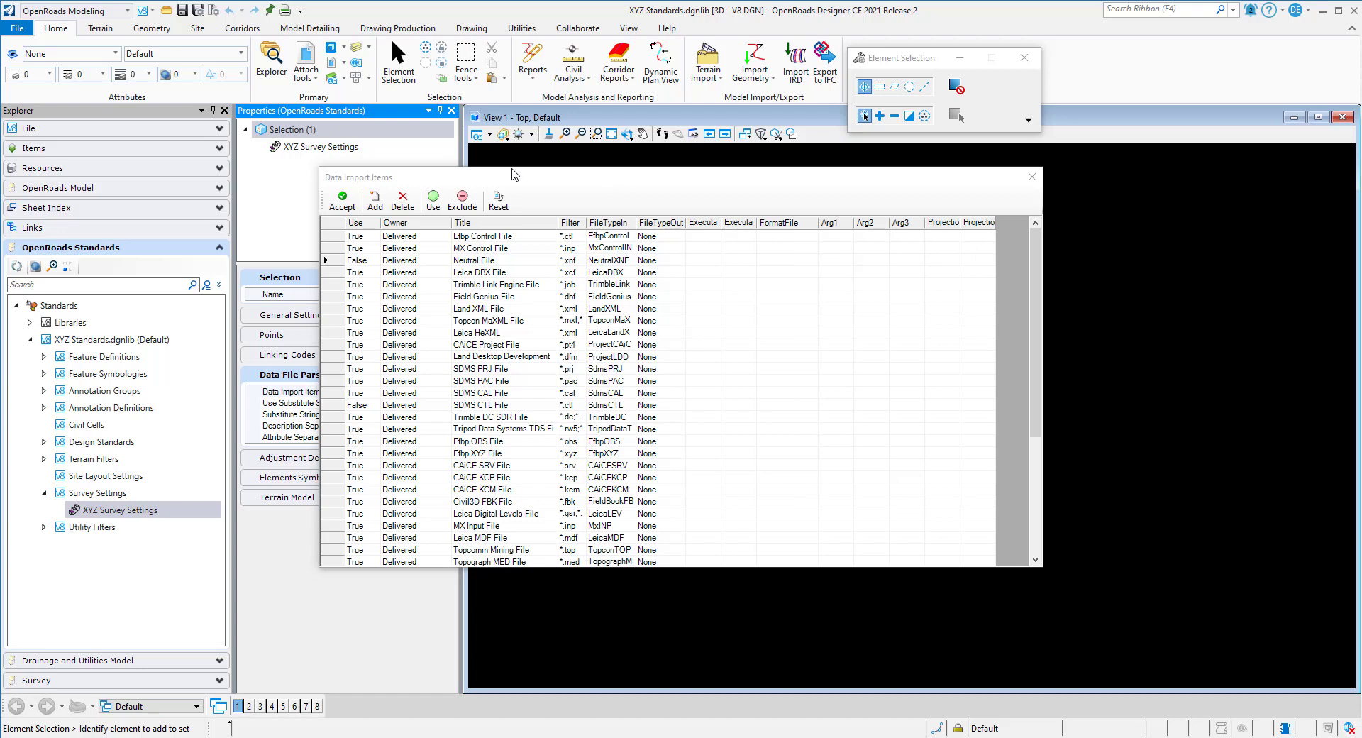
Step: Add a user-defined data import item titled "TIW XYZ Consultant" with the filter *.asc
{"action": "left_click", "coordinate": [380, 204]}
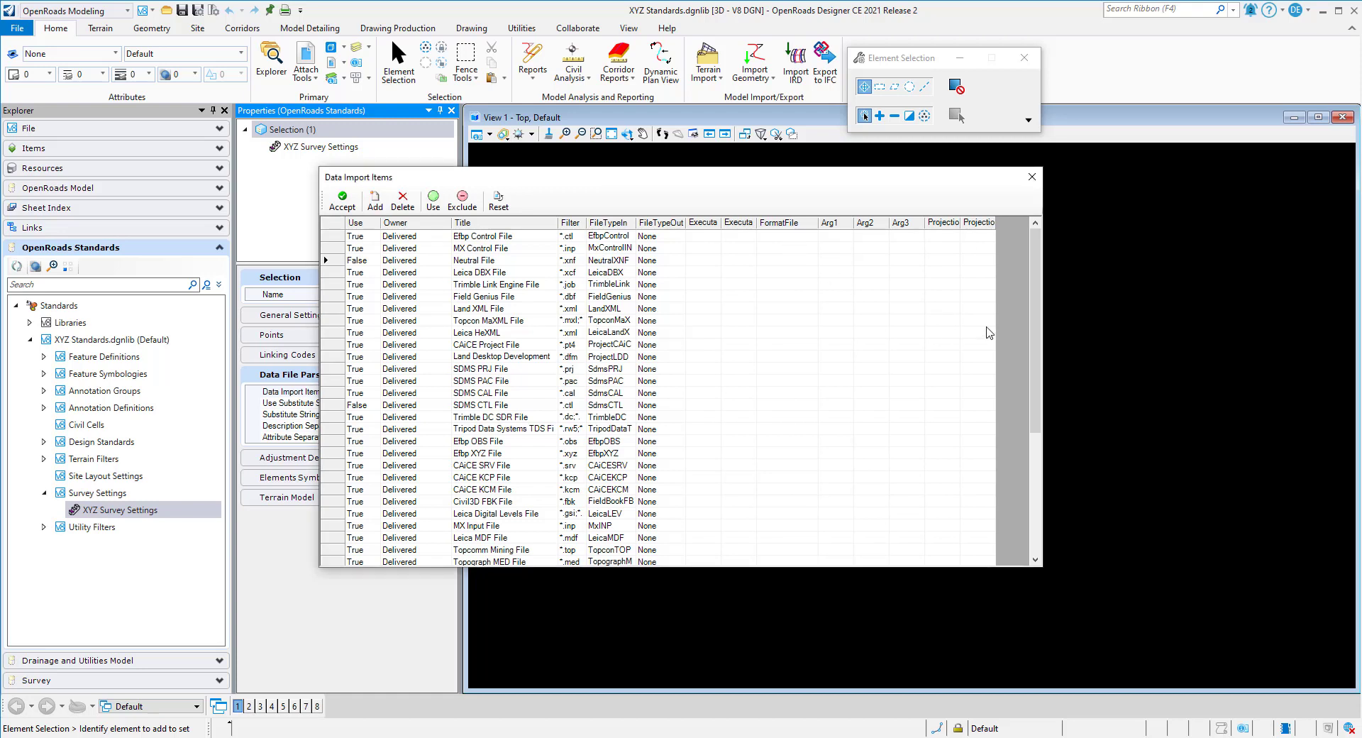
{"action": "left_click_drag", "start_coordinate": [1034, 311], "coordinate": [1036, 459]}
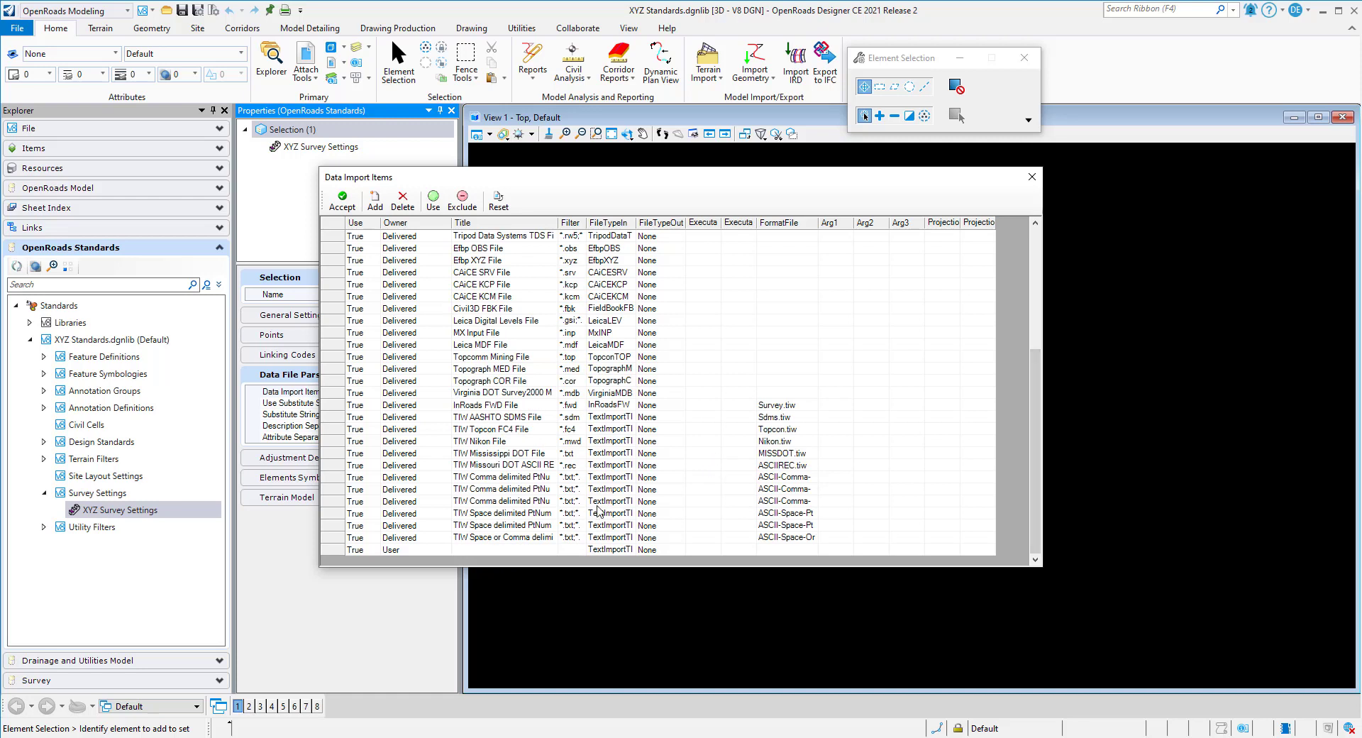
{"action": "left_click", "coordinate": [461, 550]}
{"action": "type", "text": "TIW XYZ Consultant"}
{"action": "left_click", "coordinate": [566, 550]}
{"action": "type", "text": "*.asc"}
Step: Assign ASCII-Fixed-PtNumNEZCode.tiw from the Survey TIWs folder as the new import item's format file and accept the import items
{"action": "left_click", "coordinate": [793, 550]}
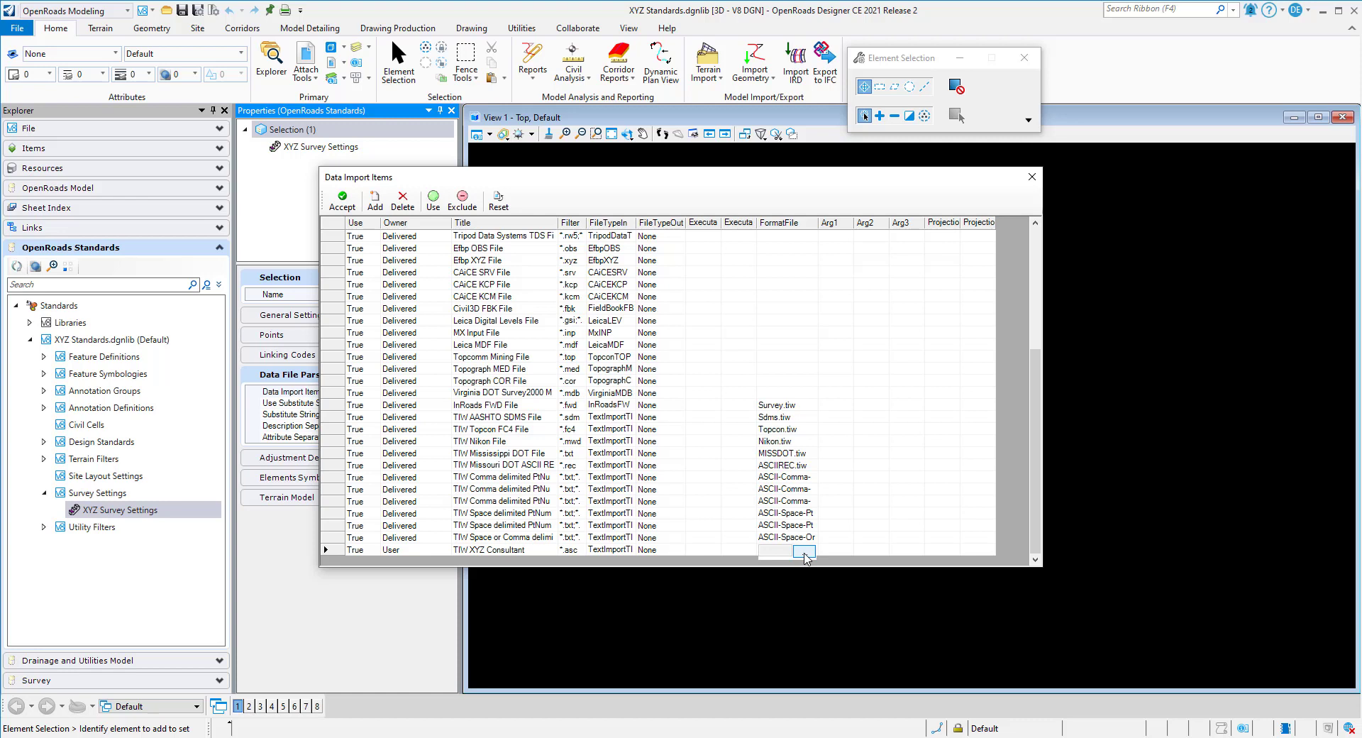
{"action": "left_click", "coordinate": [804, 551]}
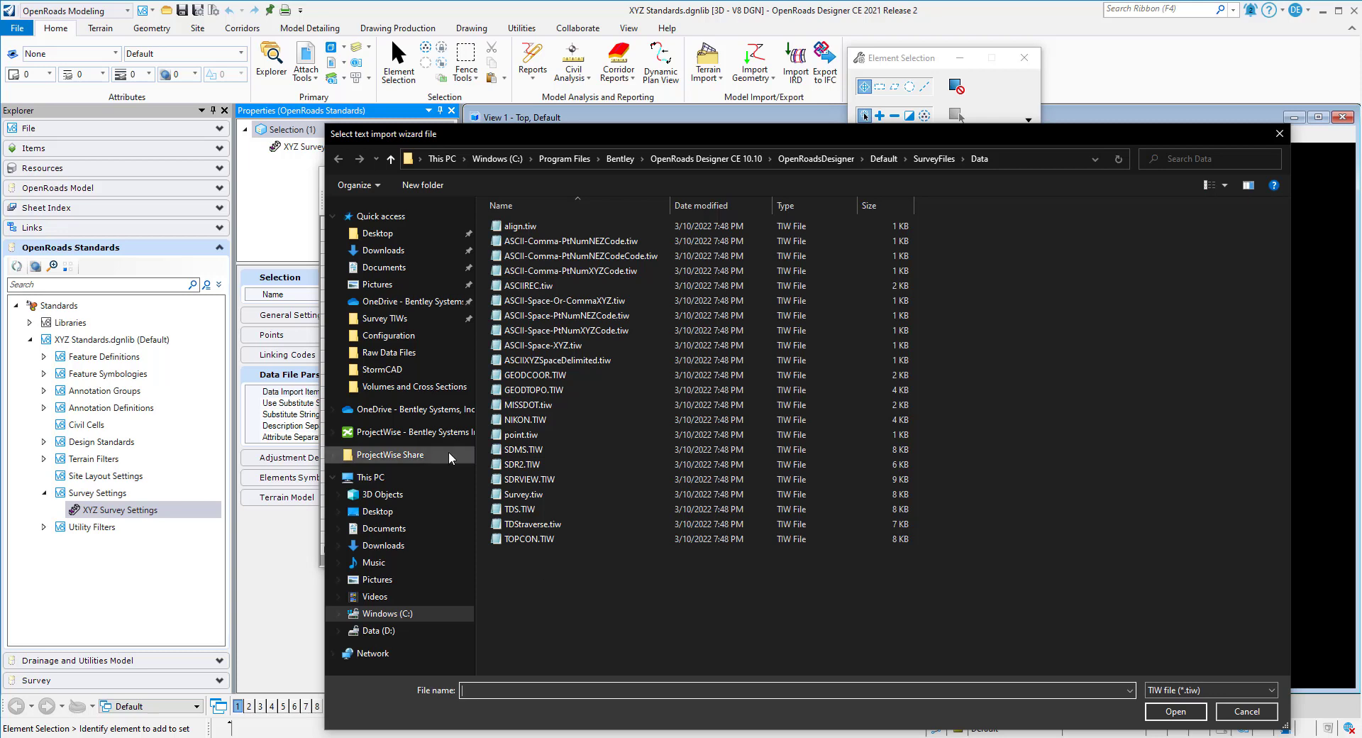
{"action": "left_click", "coordinate": [397, 319]}
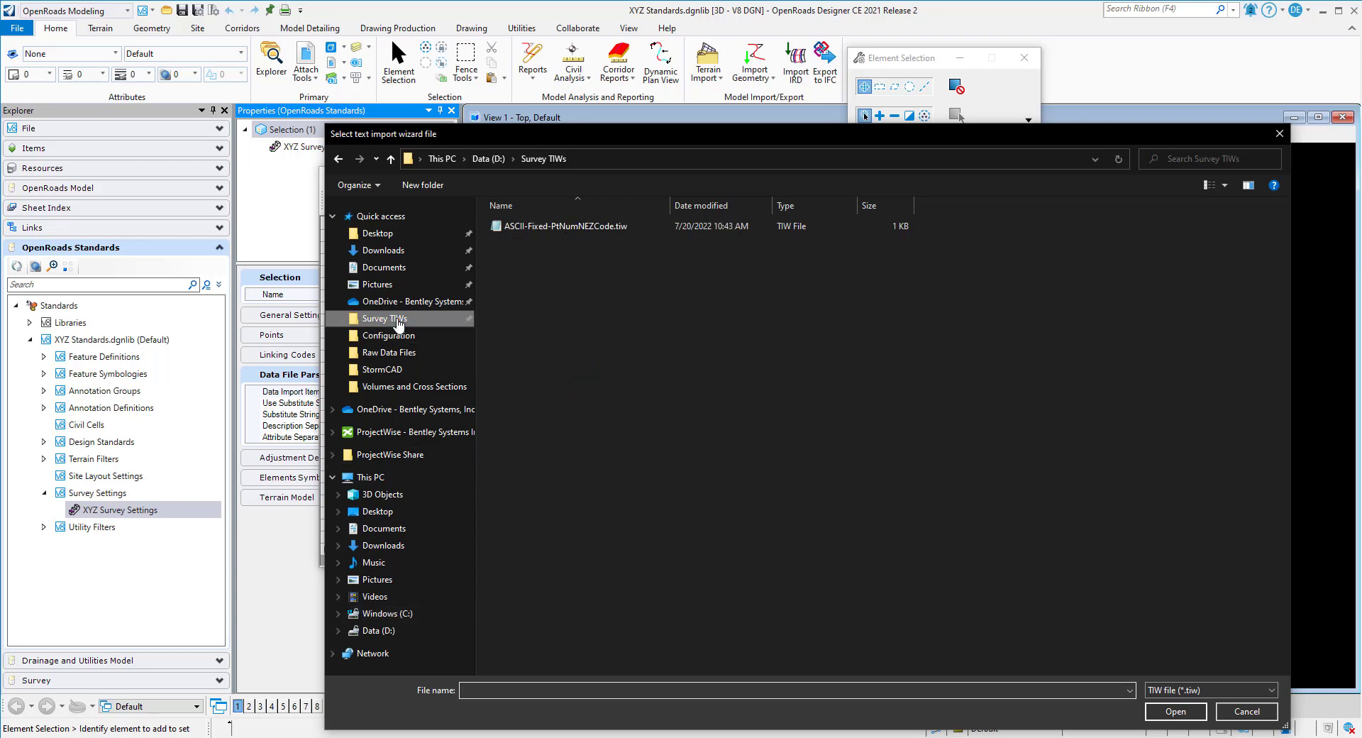
{"action": "left_click", "coordinate": [598, 226]}
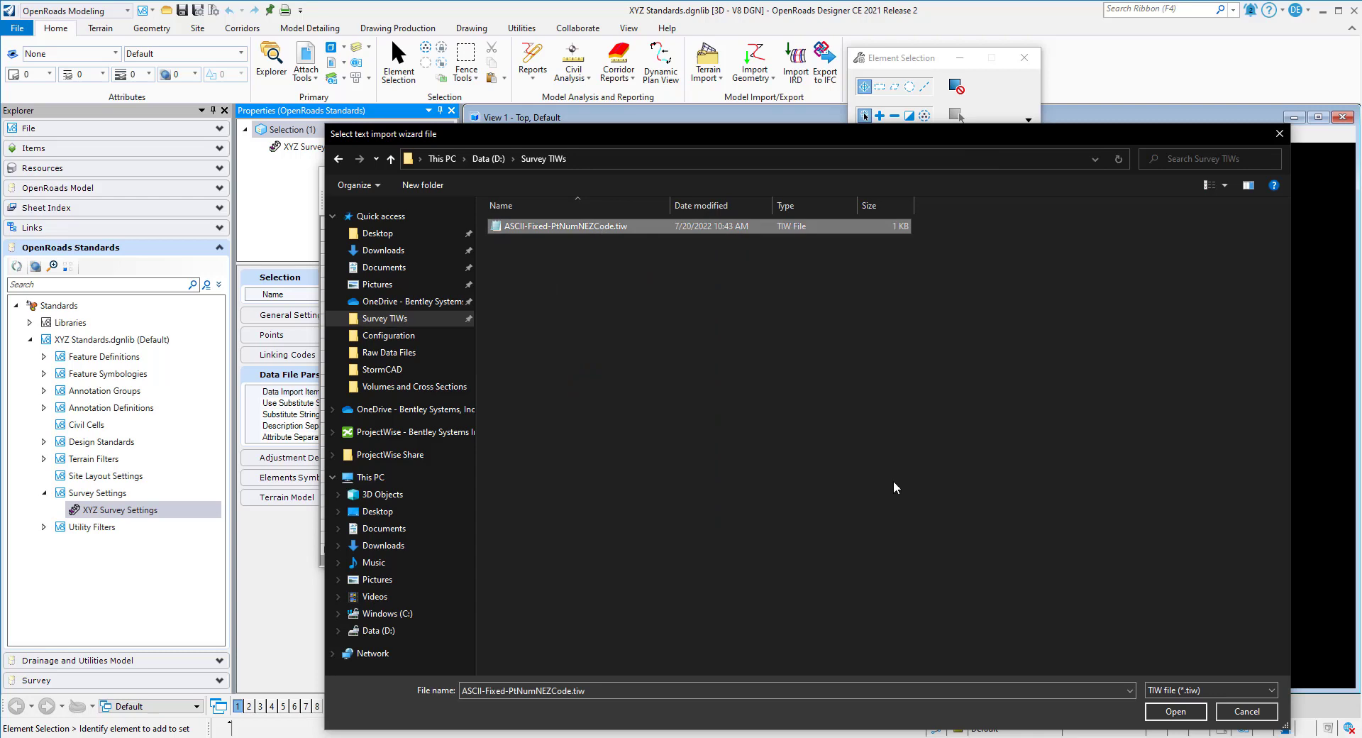
{"action": "left_click", "coordinate": [1189, 713]}
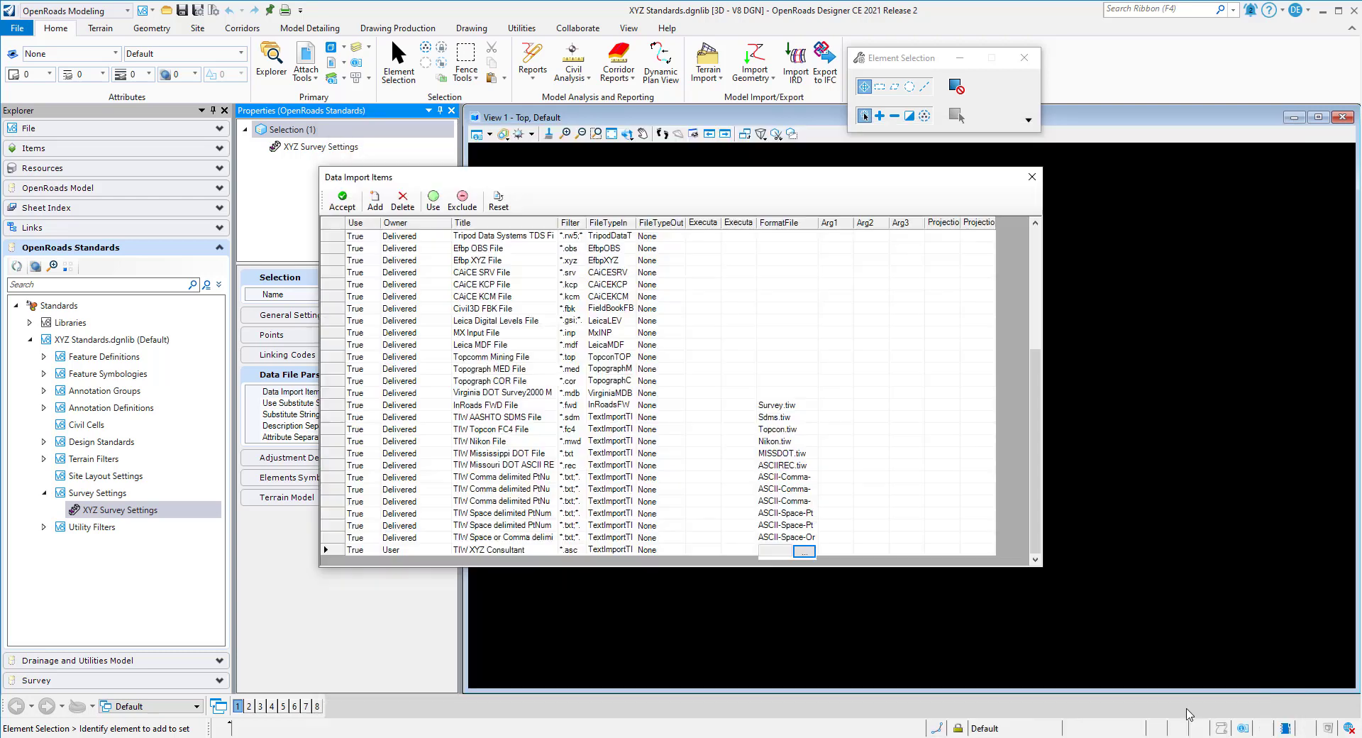
{"action": "left_click", "coordinate": [341, 205]}
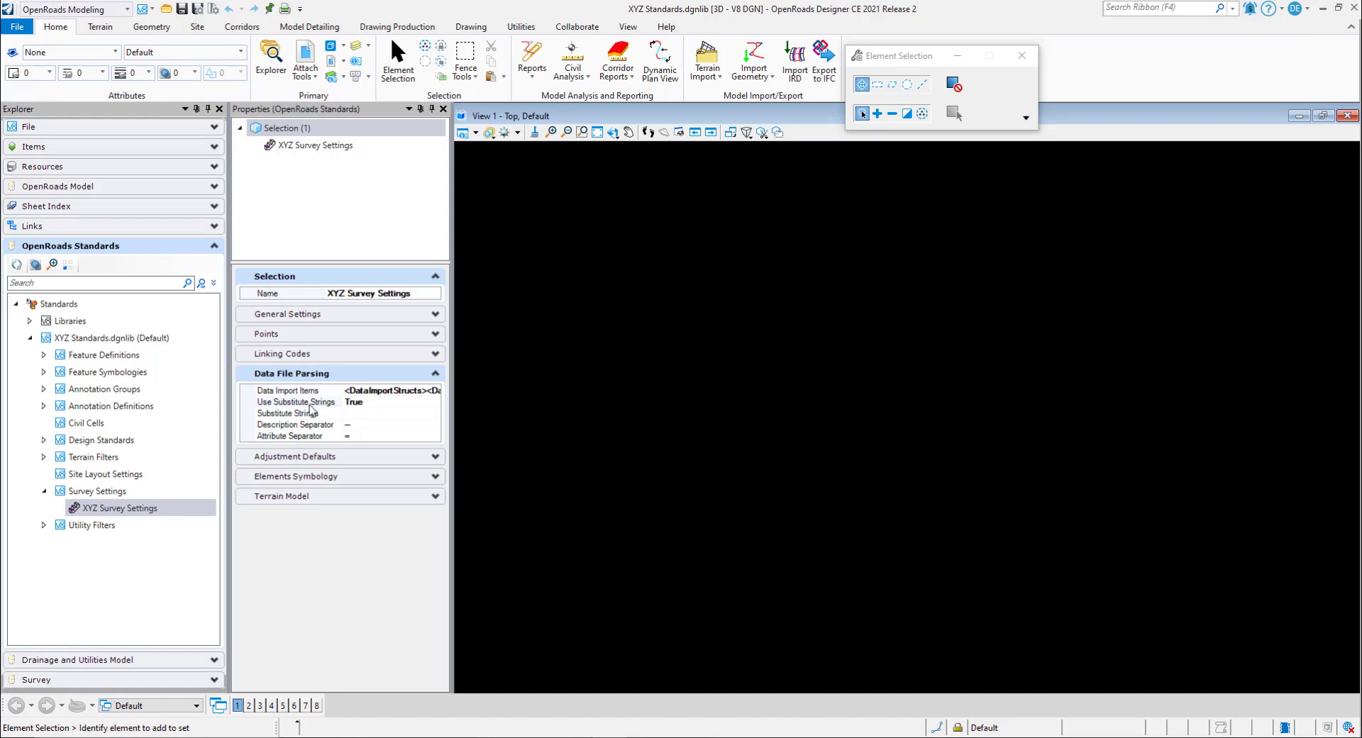
Step: Open the Substitute Strings of the XYZ Survey Settings and add a new substitution, keeping WholeWord set to True
{"action": "left_click", "coordinate": [306, 402]}
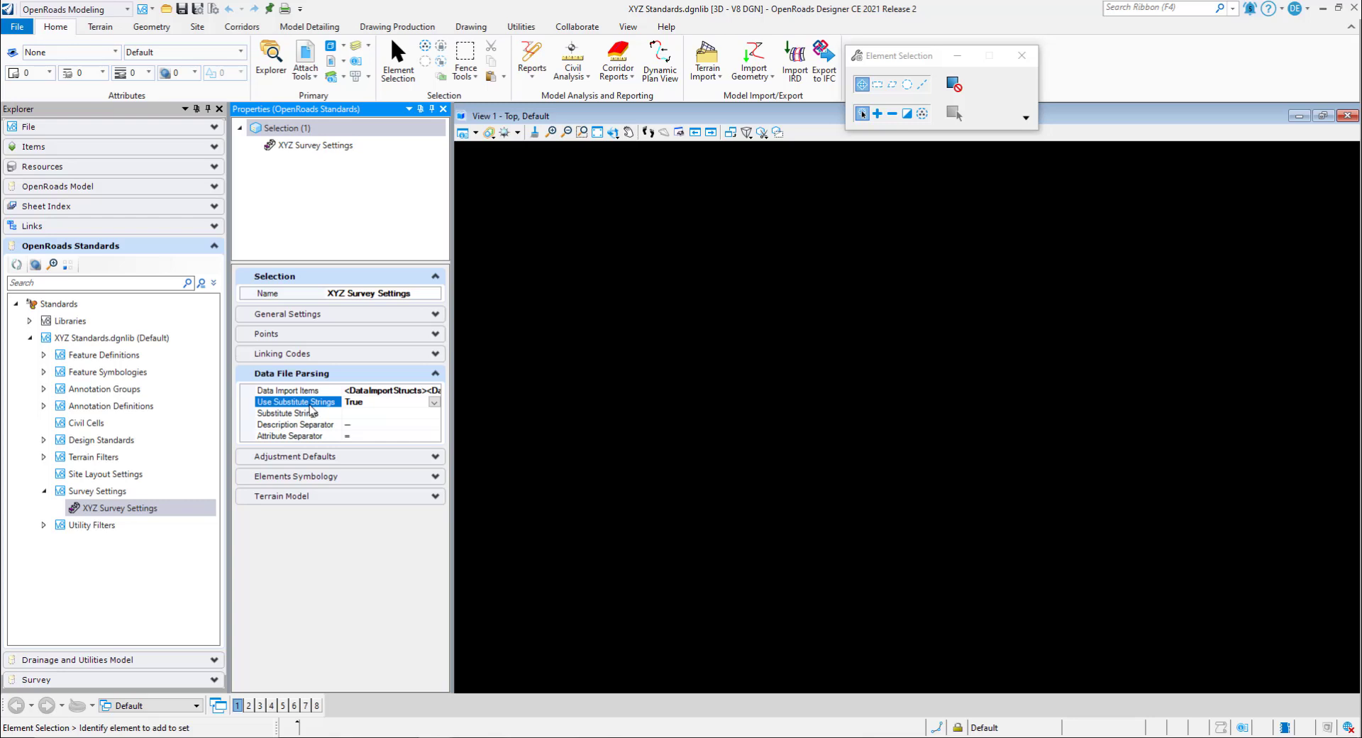
{"action": "left_click", "coordinate": [313, 414]}
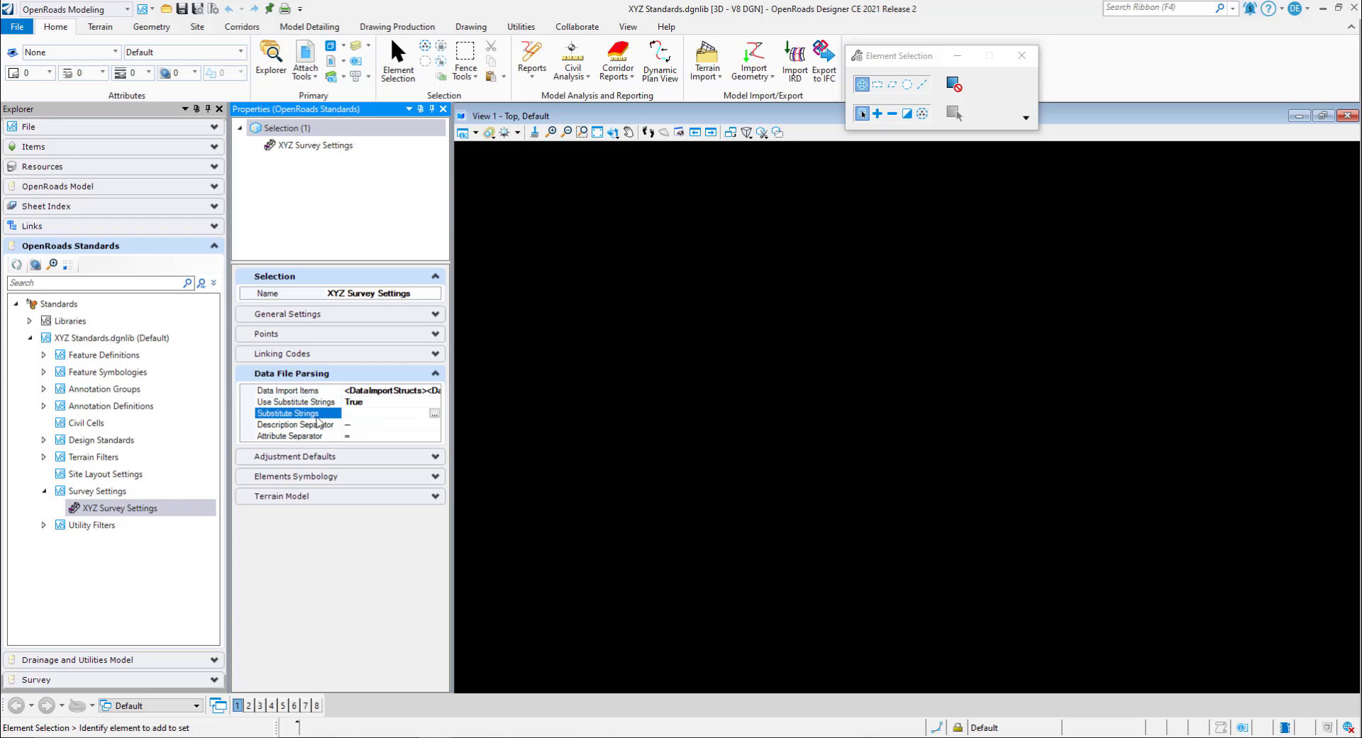
{"action": "left_click", "coordinate": [435, 413]}
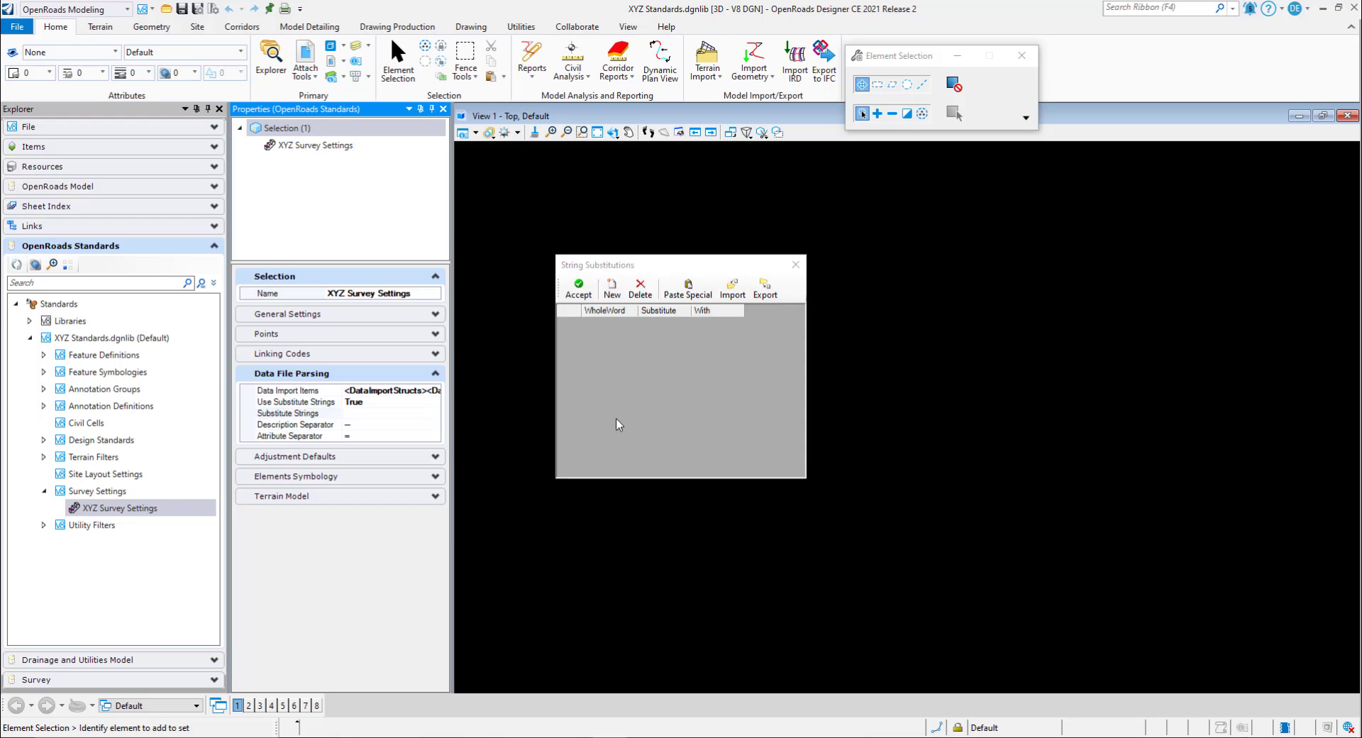
{"action": "left_click", "coordinate": [610, 294]}
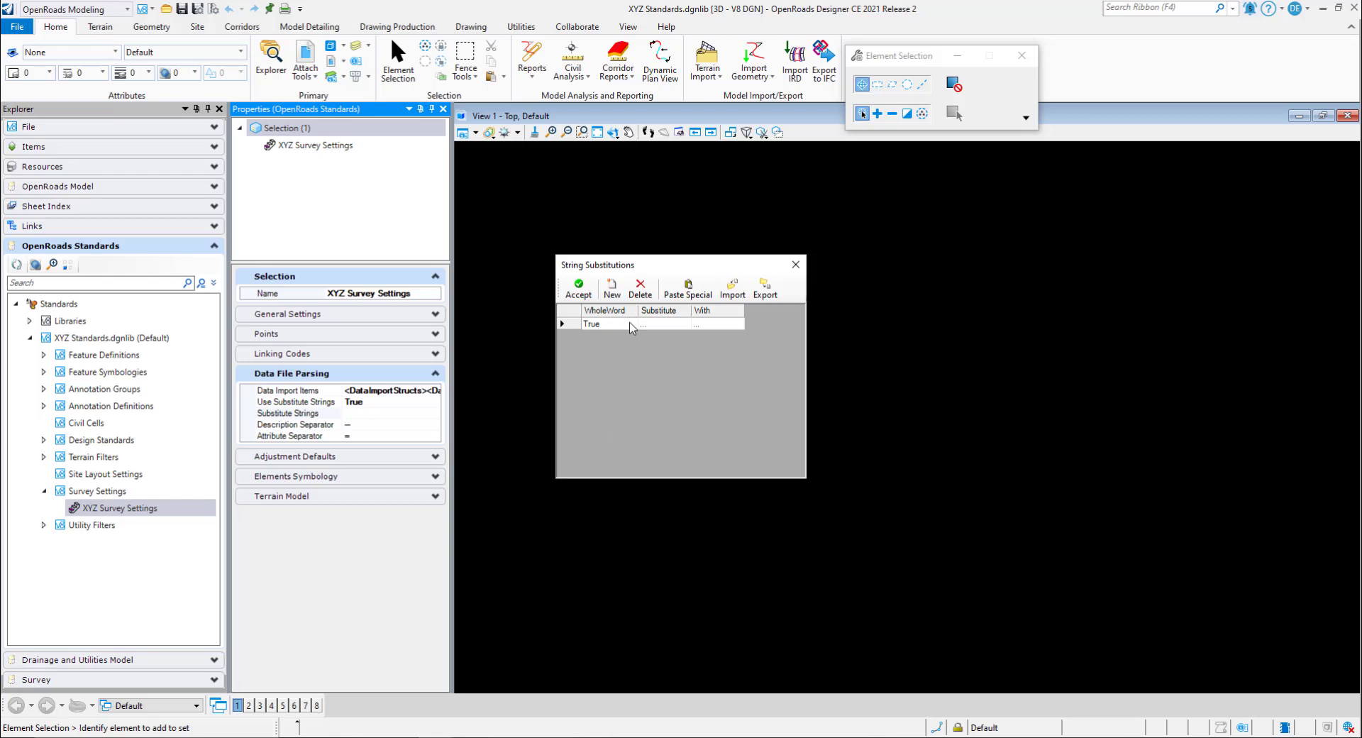
{"action": "left_click", "coordinate": [628, 325]}
{"action": "left_click", "coordinate": [631, 326]}
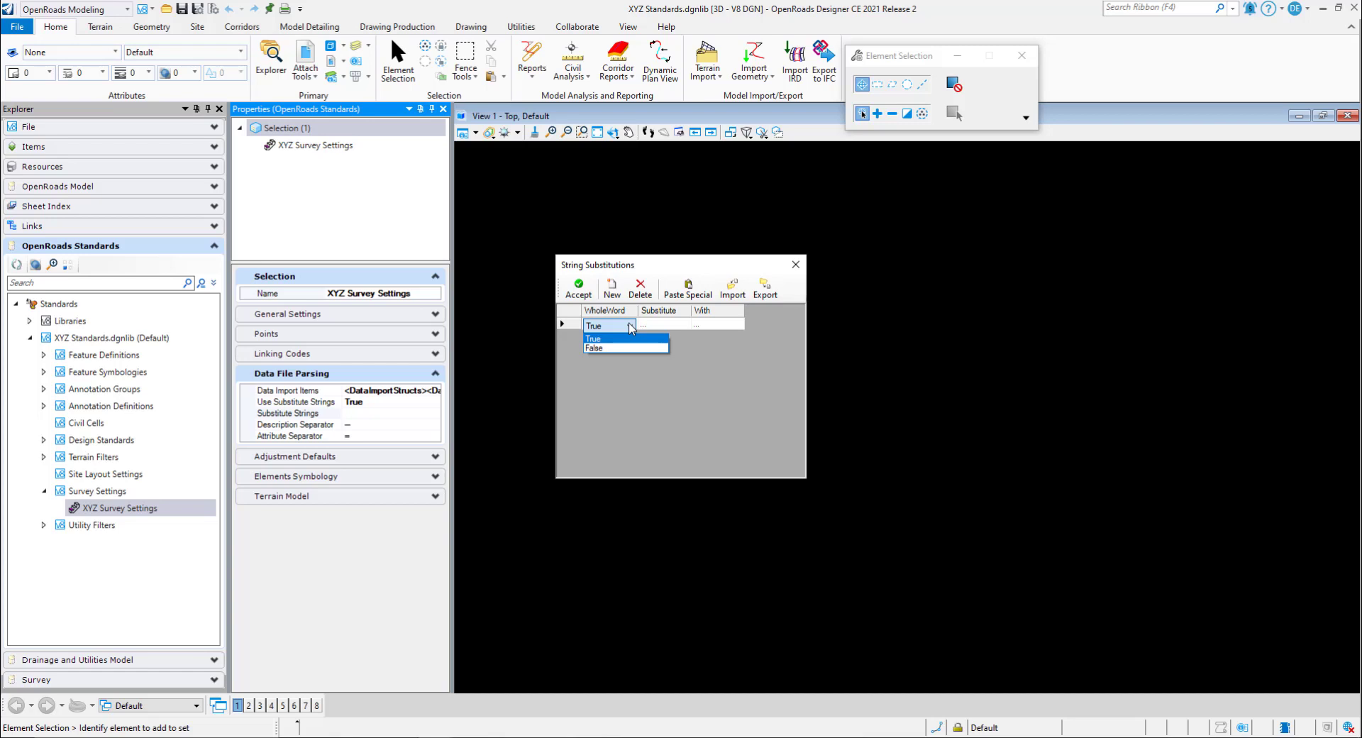
{"action": "left_click", "coordinate": [581, 588]}
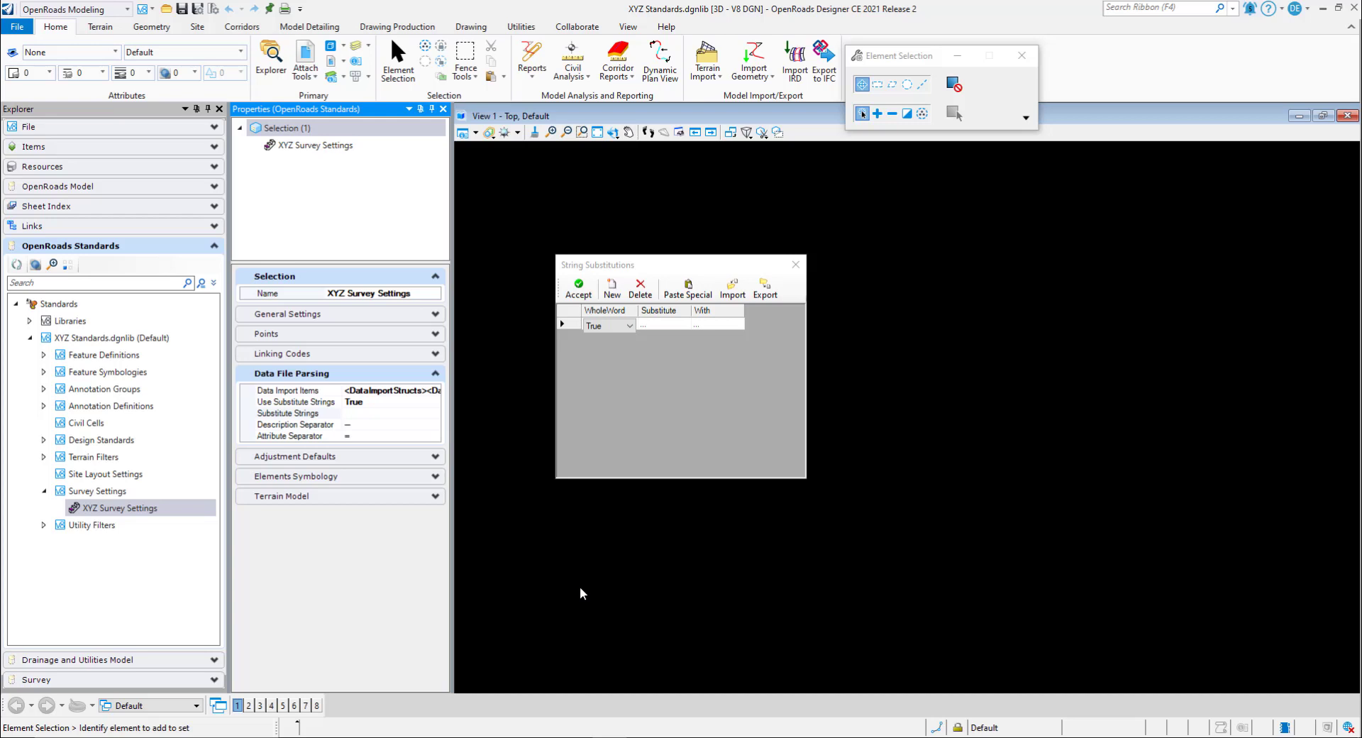
Step: Define the string substitution so that "ST PC" is replaced with "SC"
{"action": "left_click", "coordinate": [655, 323]}
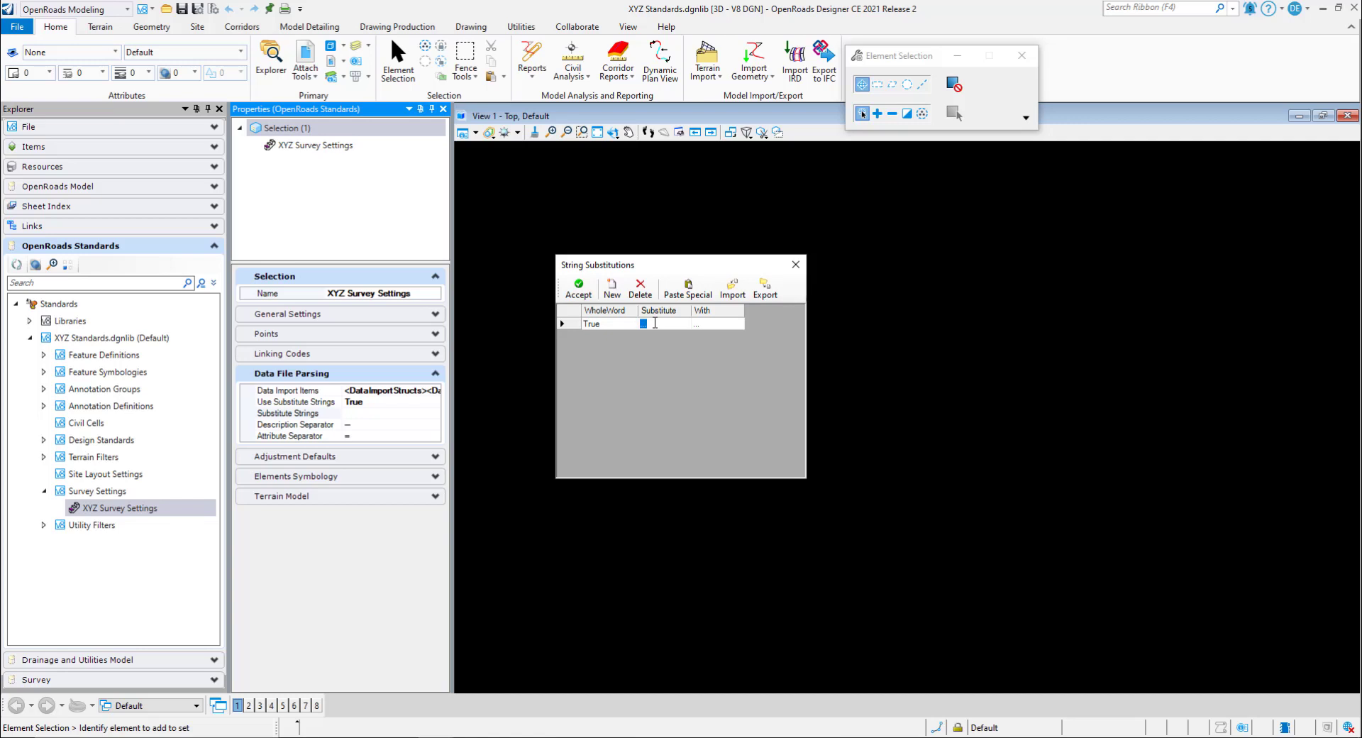
{"action": "type", "text": "ST PC"}
{"action": "left_click", "coordinate": [704, 323]}
{"action": "type", "text": "SC"}
{"action": "left_click", "coordinate": [625, 328]}
{"action": "left_click", "coordinate": [665, 266]}
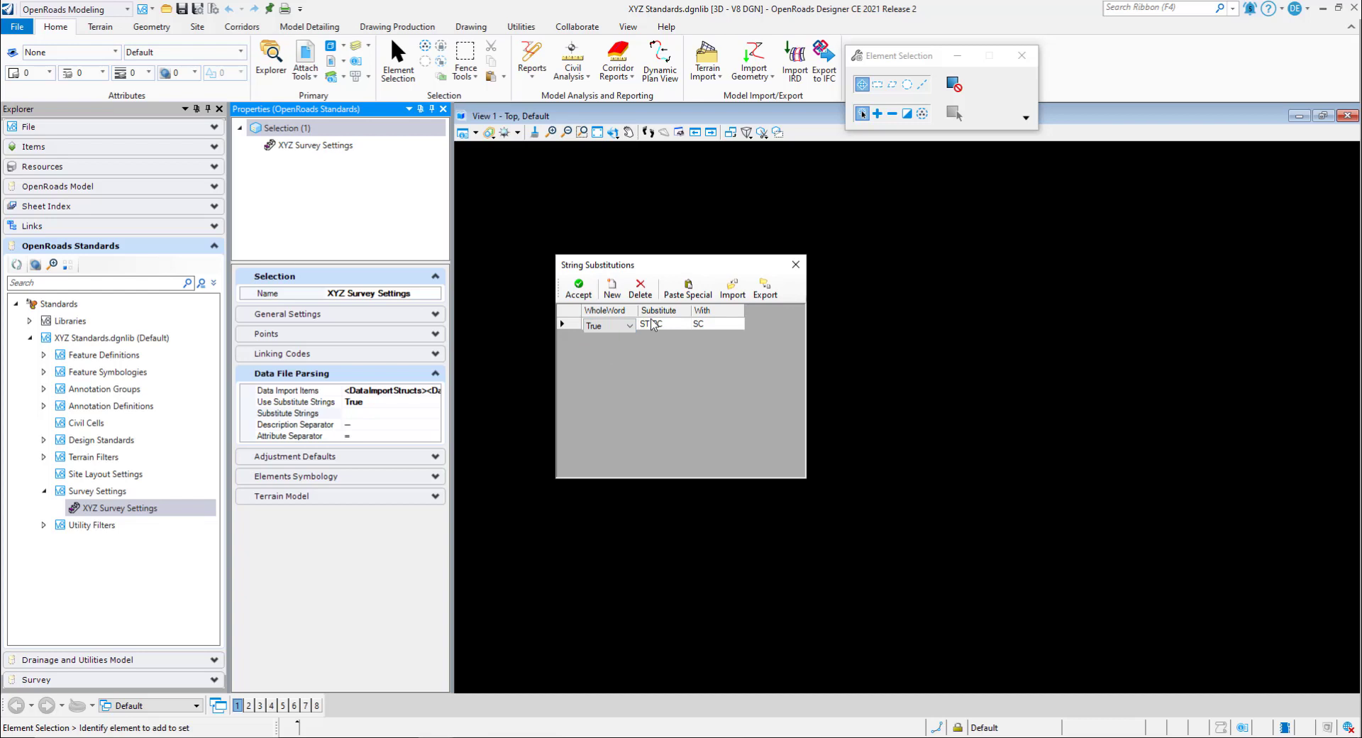
{"action": "left_click", "coordinate": [570, 327]}
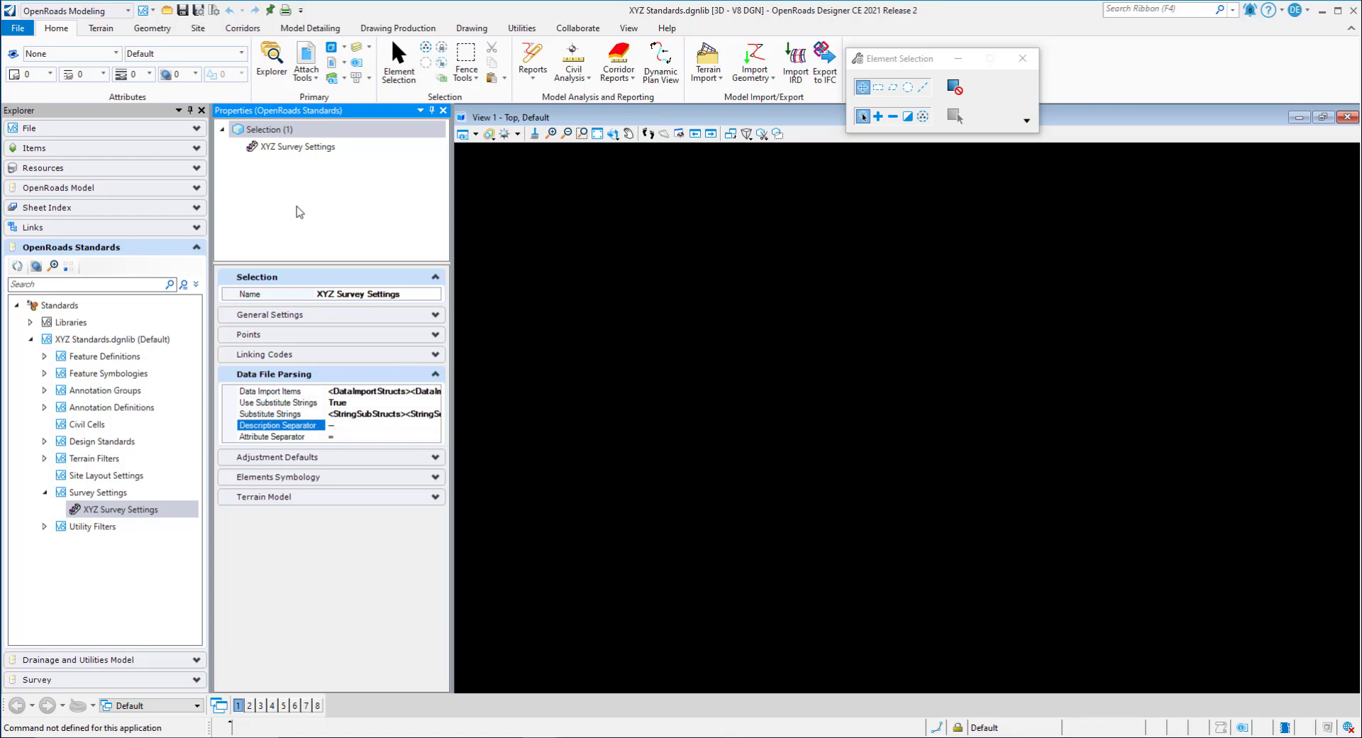
Step: Go to the Attribute Separator setting, and in Notepad examine the separators in the TP and TREE records of BWC-2e.RW5
{"action": "left_click", "coordinate": [275, 437]}
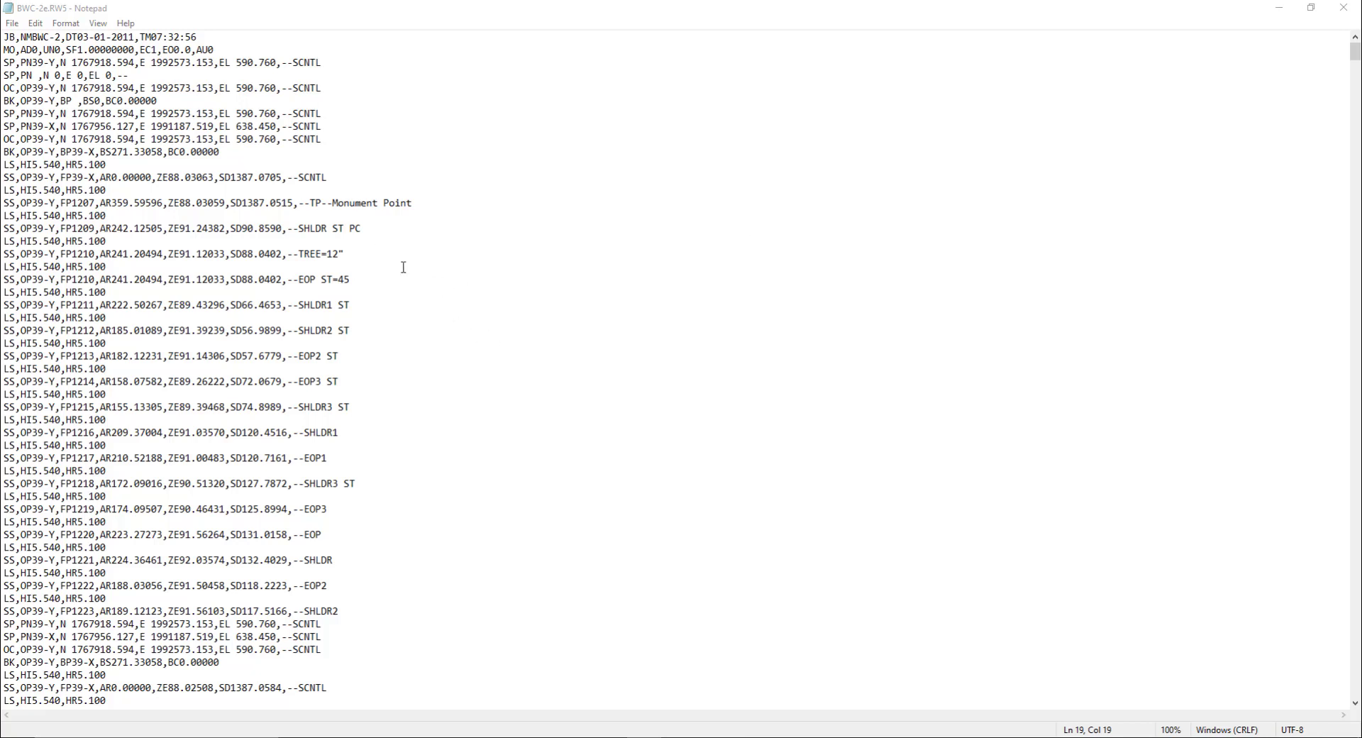
{"action": "left_click", "coordinate": [323, 203]}
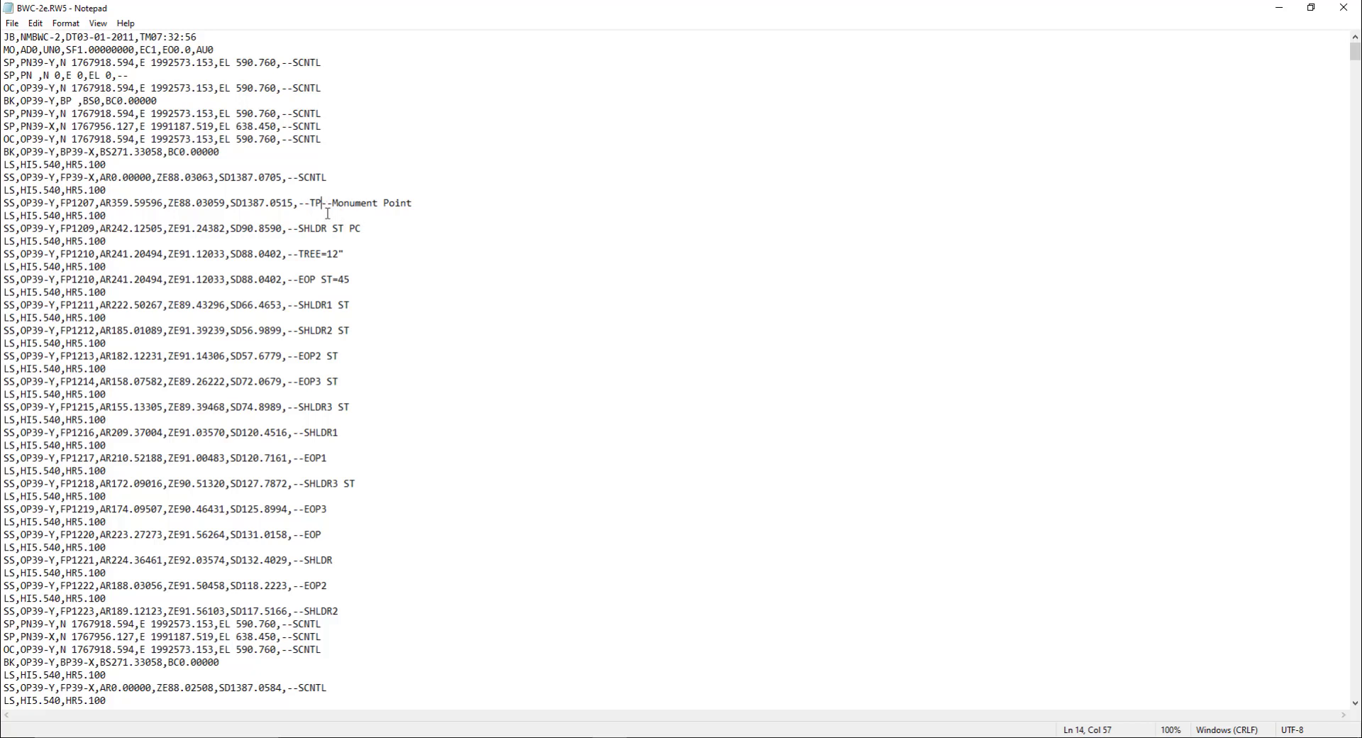
{"action": "left_click", "coordinate": [333, 204]}
{"action": "left_click", "coordinate": [328, 254]}
{"action": "left_click", "coordinate": [350, 253]}
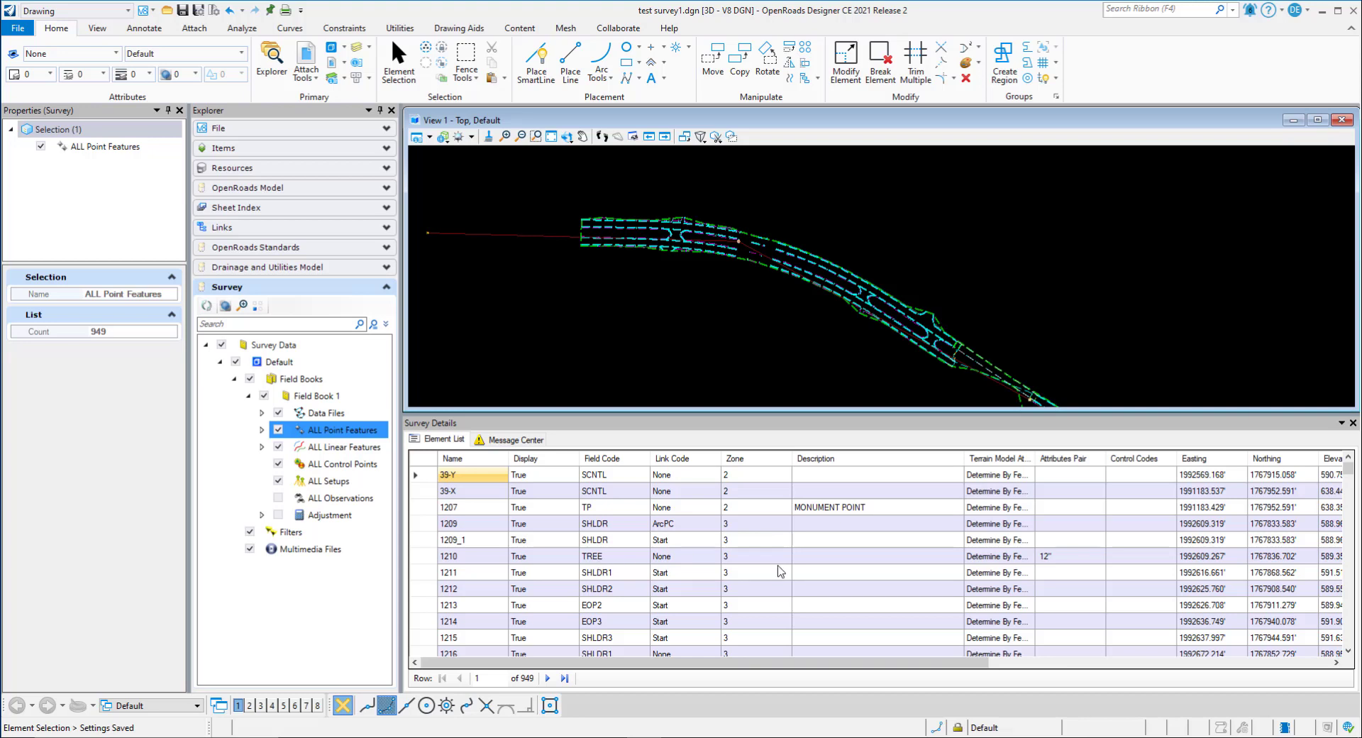
Step: Name the 12" attribute of TREE point 1210 "SIZE" in the survey point details and accept it
{"action": "left_click", "coordinate": [1062, 560]}
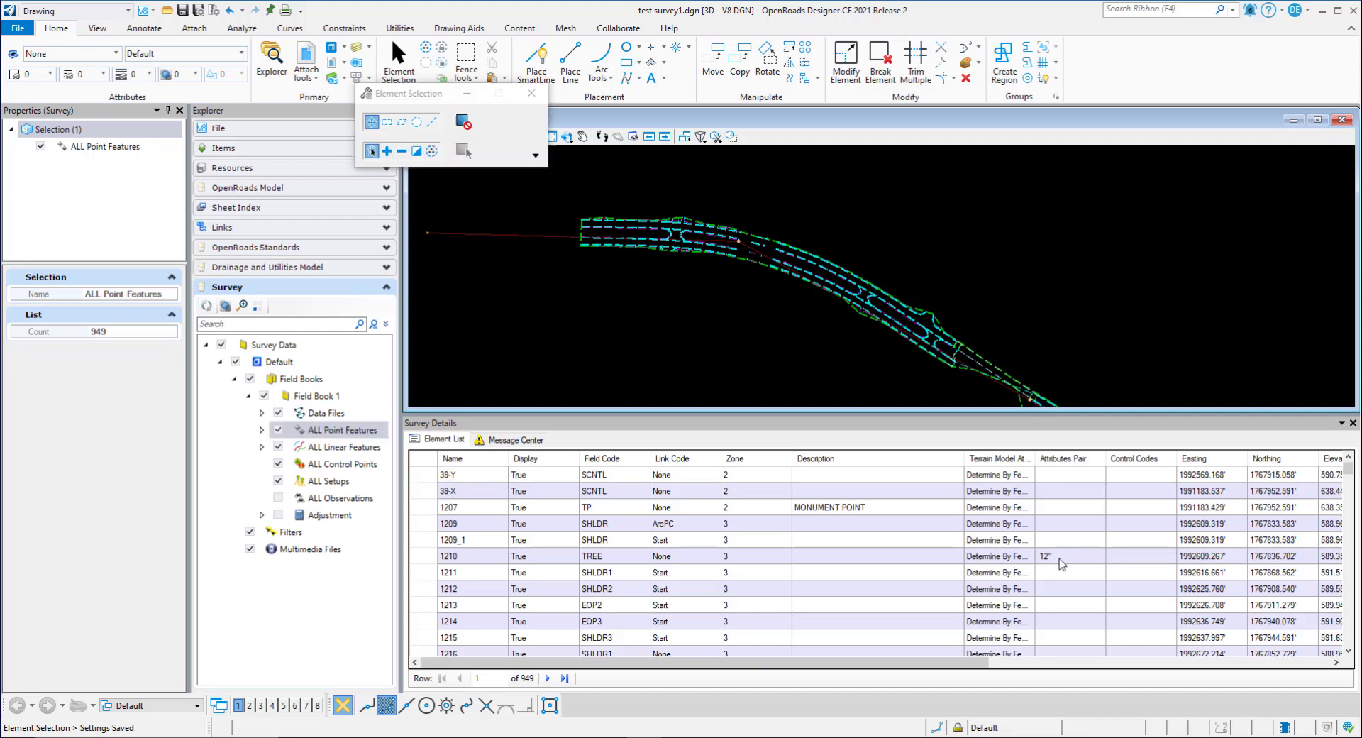
{"action": "left_click", "coordinate": [1100, 555]}
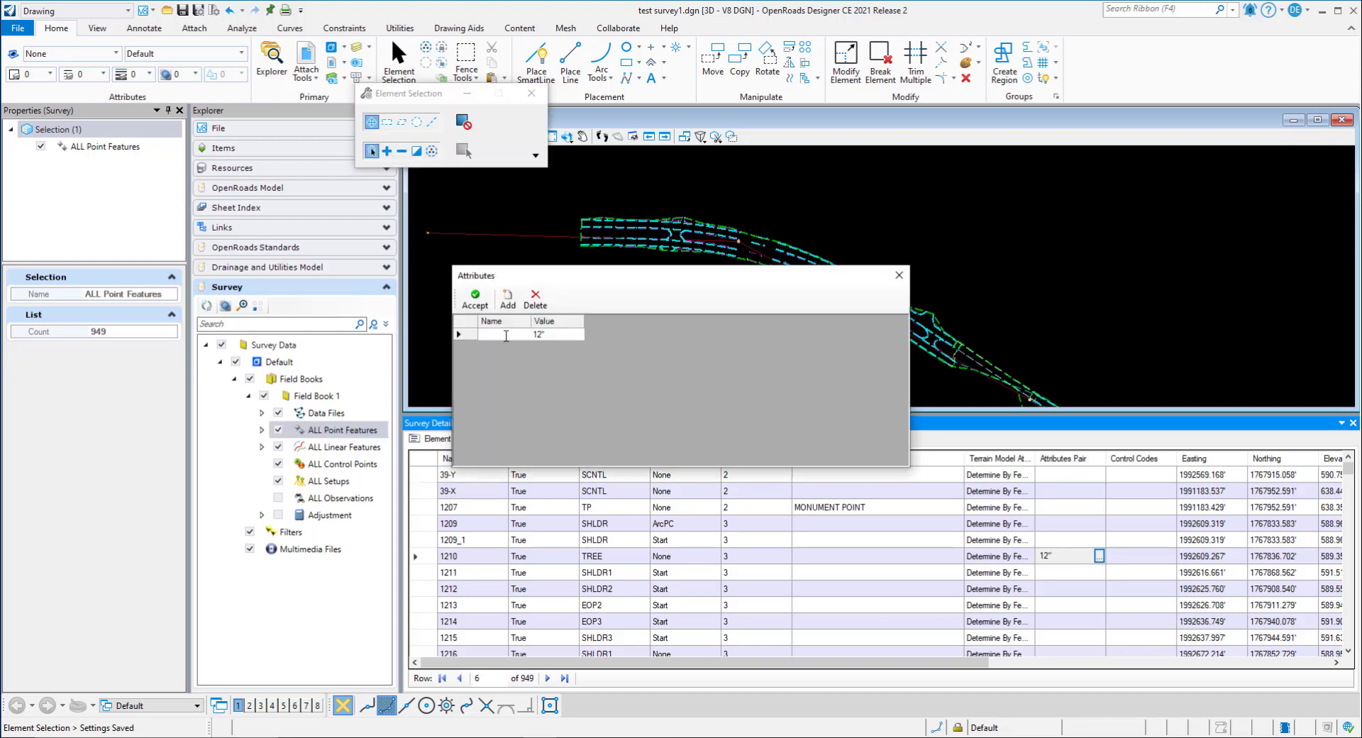
{"action": "type", "text": "SIZE"}
{"action": "left_click", "coordinate": [465, 333]}
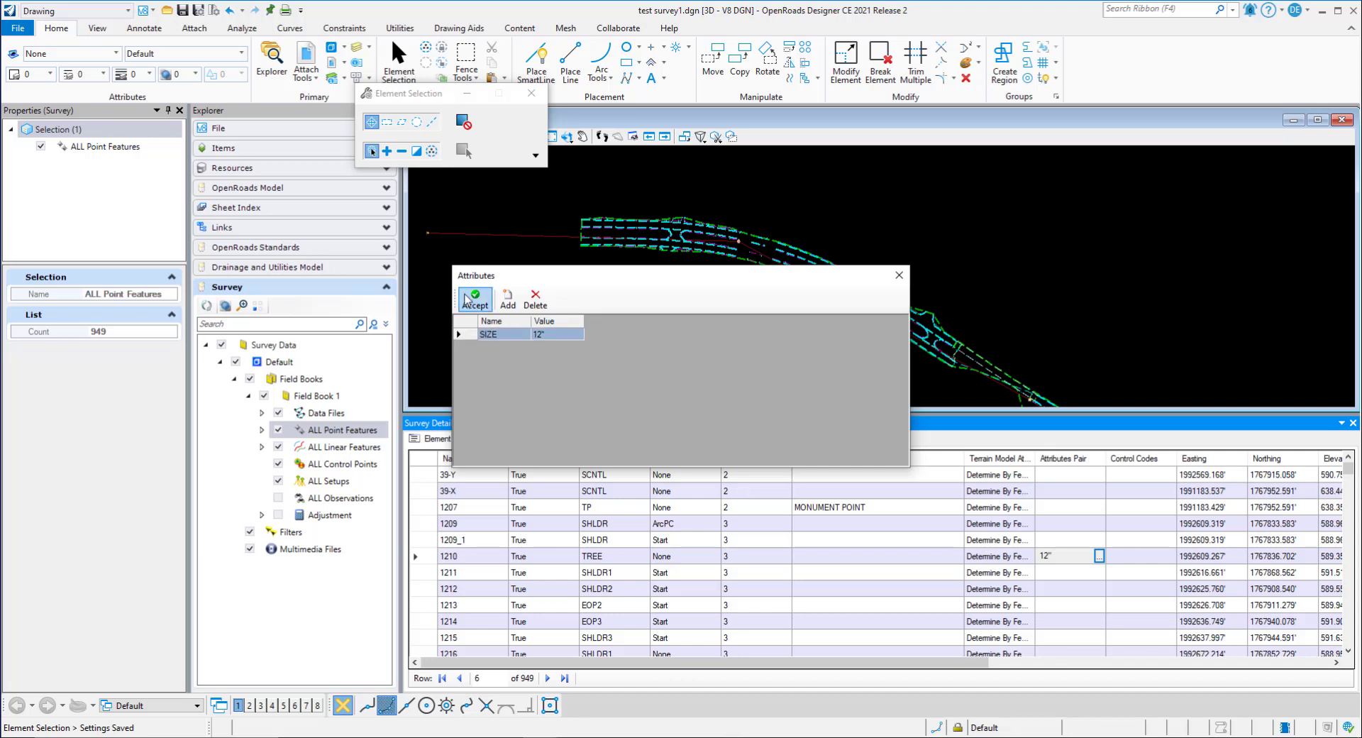
{"action": "left_click", "coordinate": [473, 299]}
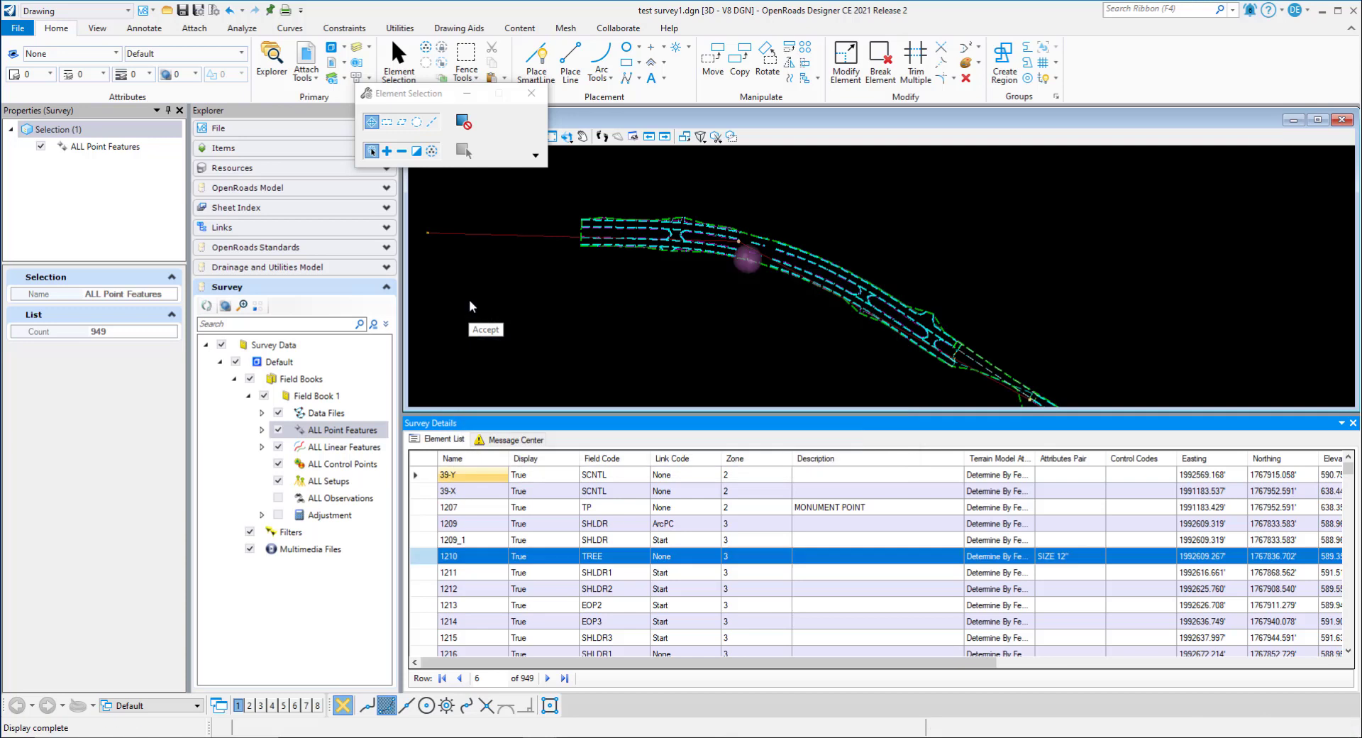